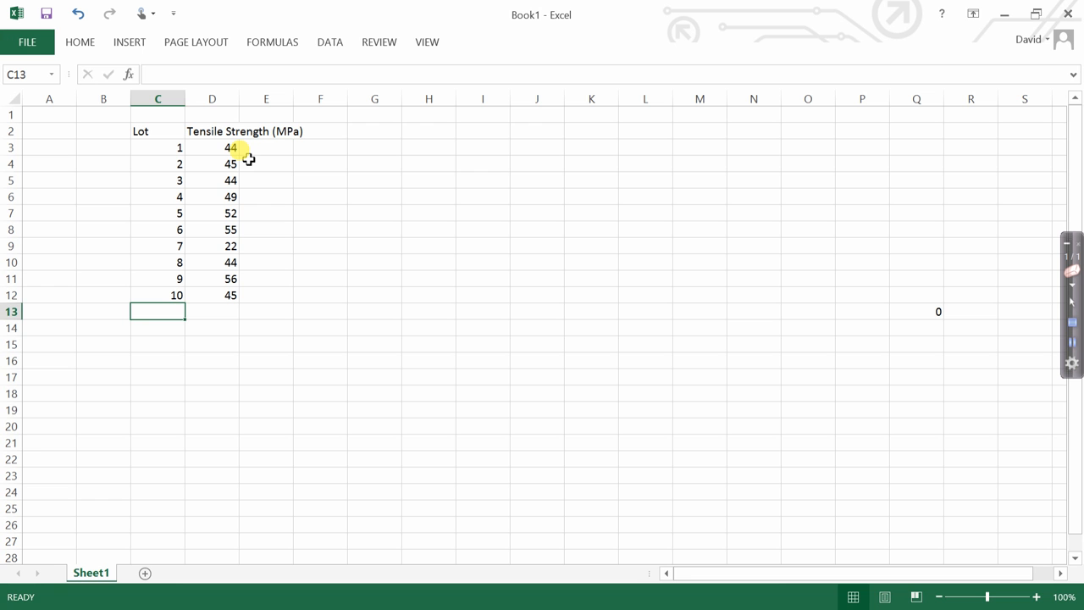
Label cell C13 "average" and calculate the average of the tensile strengths D3:D12 in D13.
{"action": "type", "text": "average"}
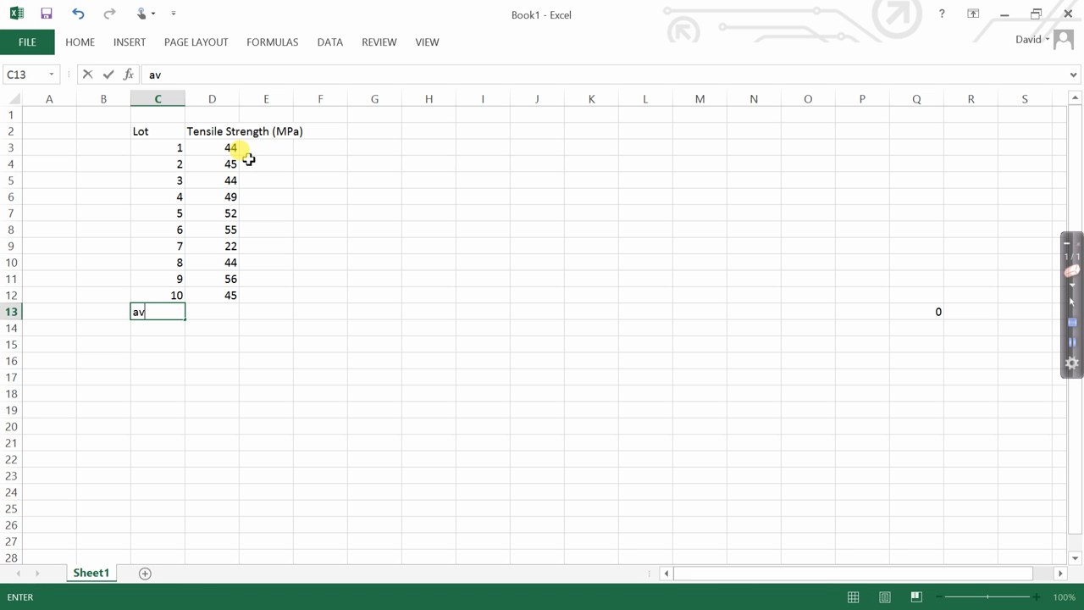
{"action": "left_click", "coordinate": [231, 313]}
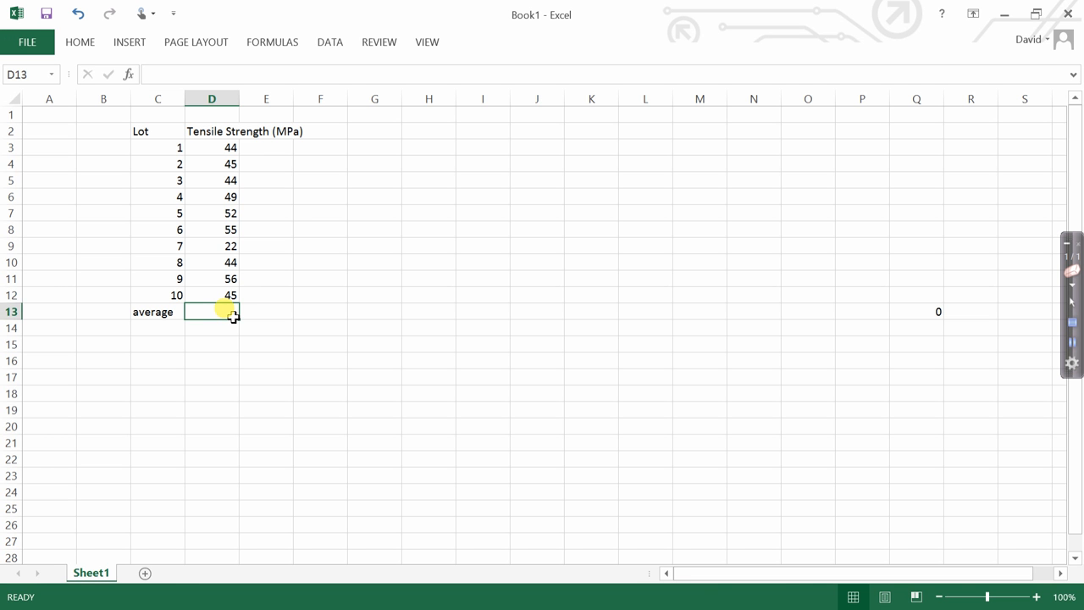
{"action": "type", "text": "=av"}
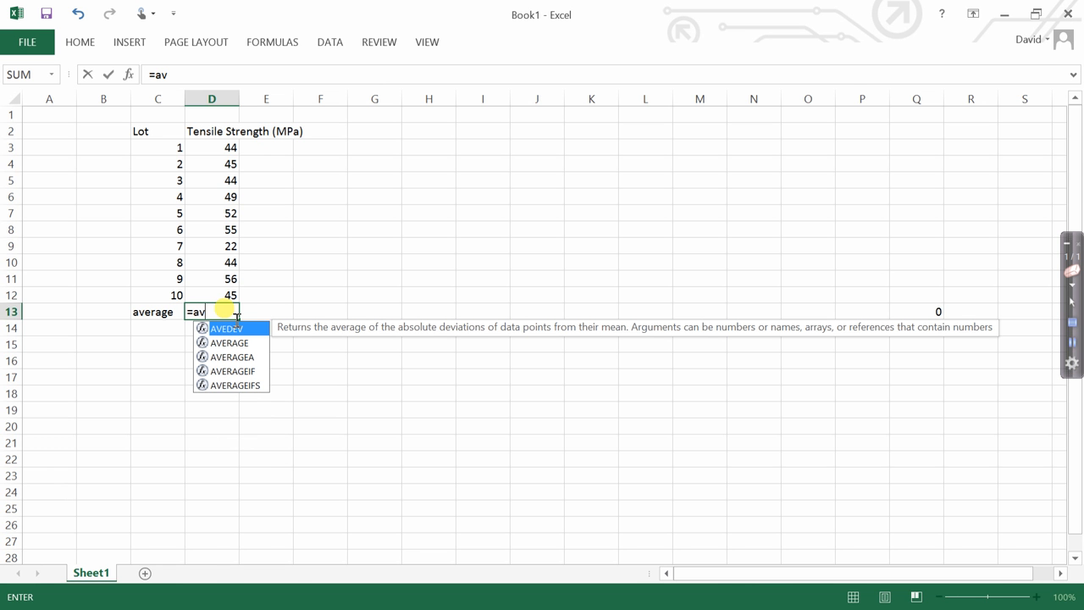
{"action": "type", "text": "erage"}
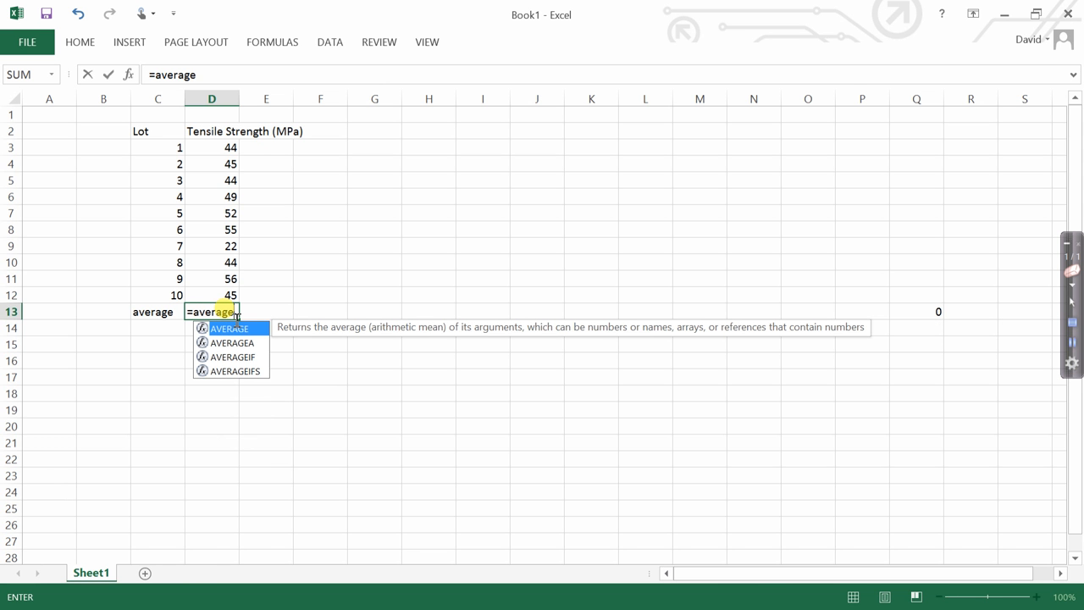
{"action": "type", "text": "("}
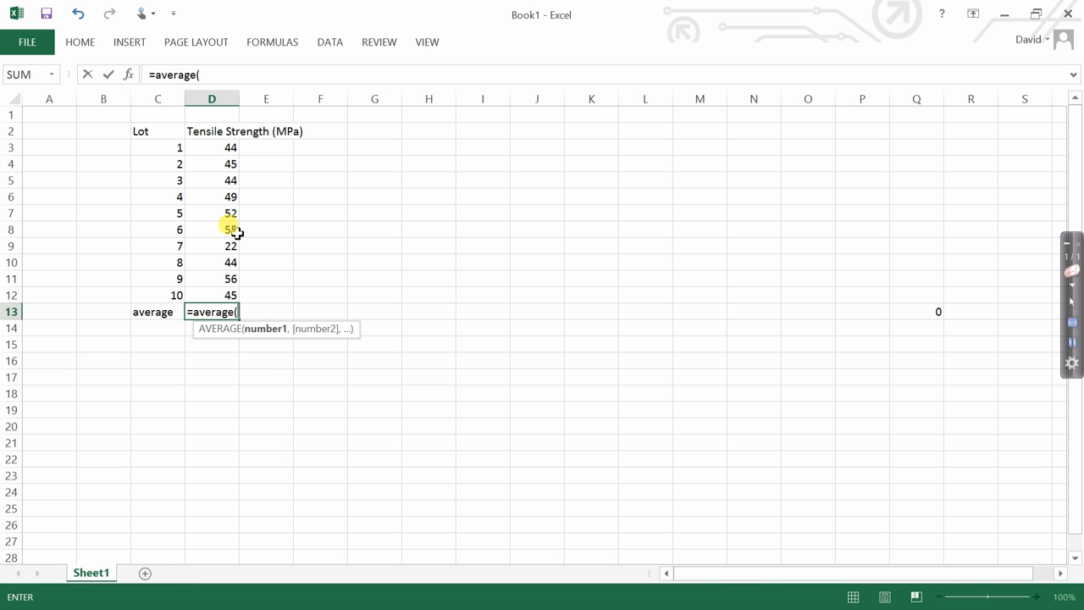
{"action": "left_click_drag", "start_coordinate": [235, 150], "coordinate": [227, 299]}
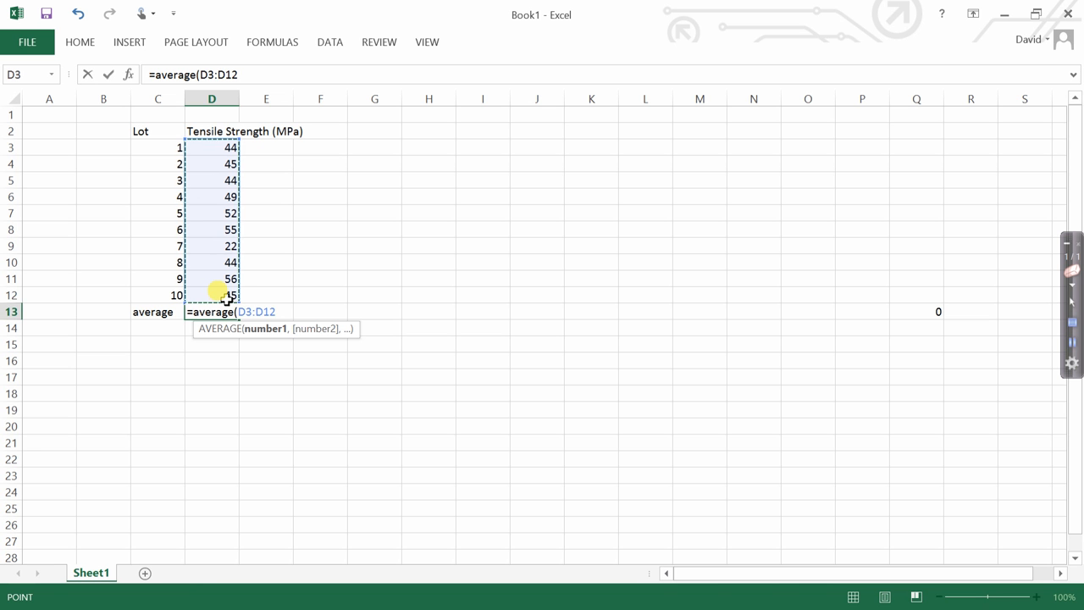
{"action": "type", "text": ")"}
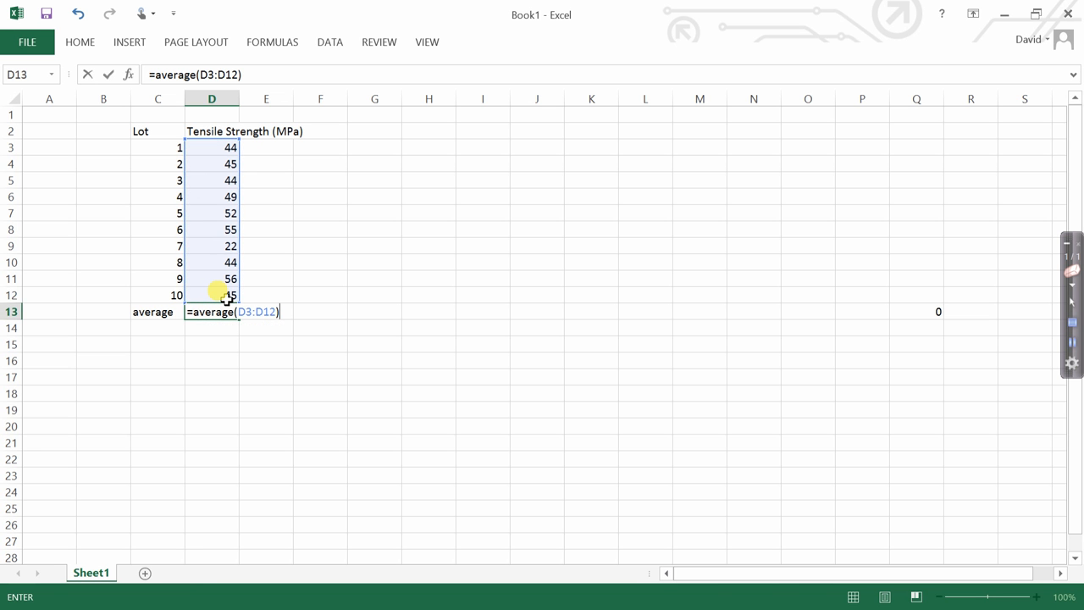
{"action": "key", "text": "Return"}
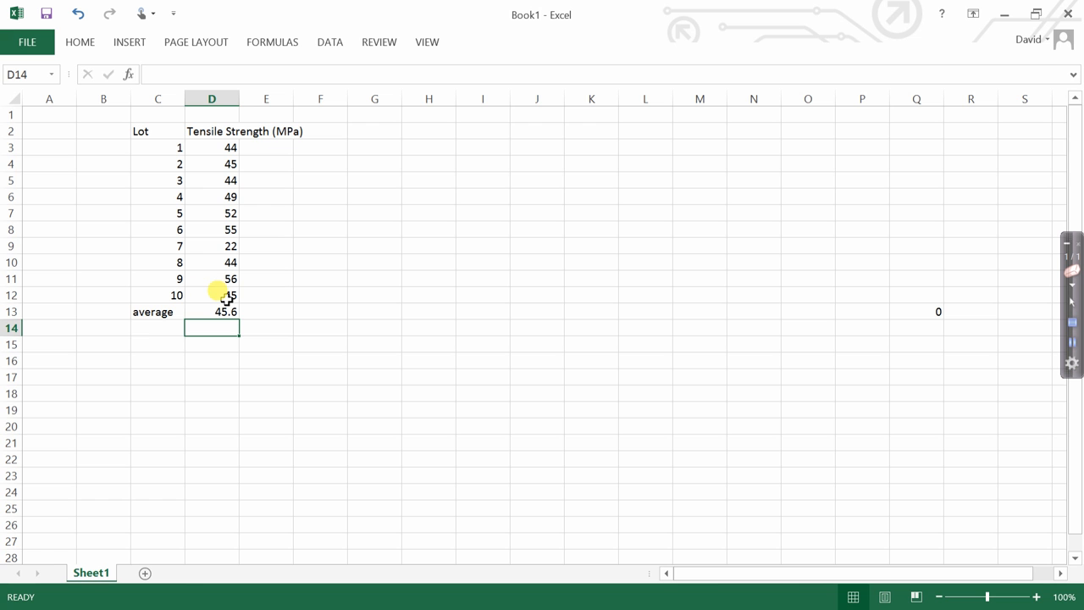
Label cell C14 "max" and calculate the maximum of the tensile strengths D3:D12 in D14.
{"action": "left_click", "coordinate": [166, 338]}
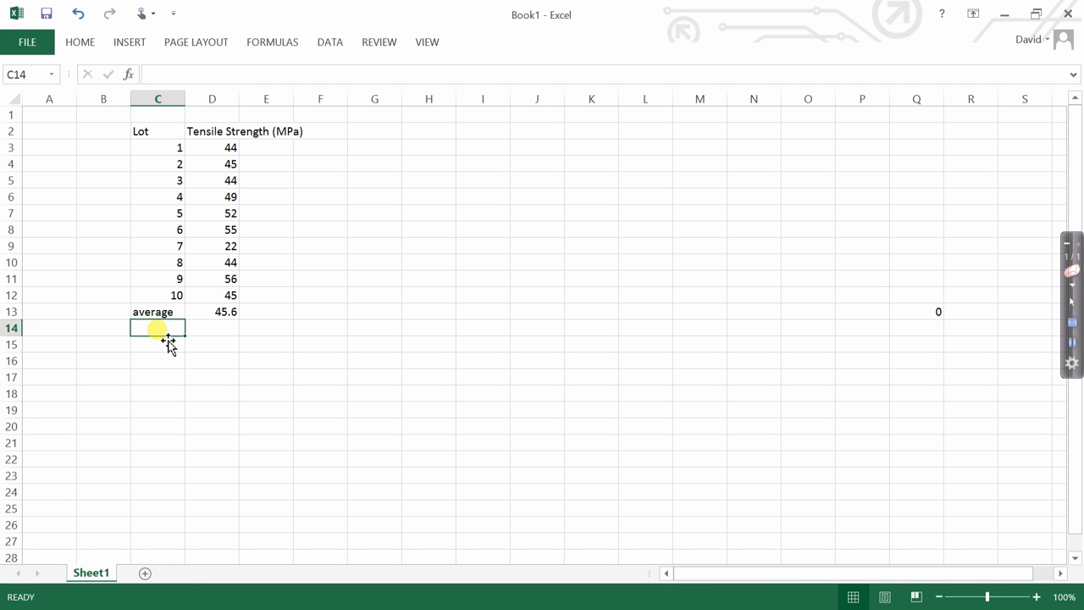
{"action": "type", "text": "max"}
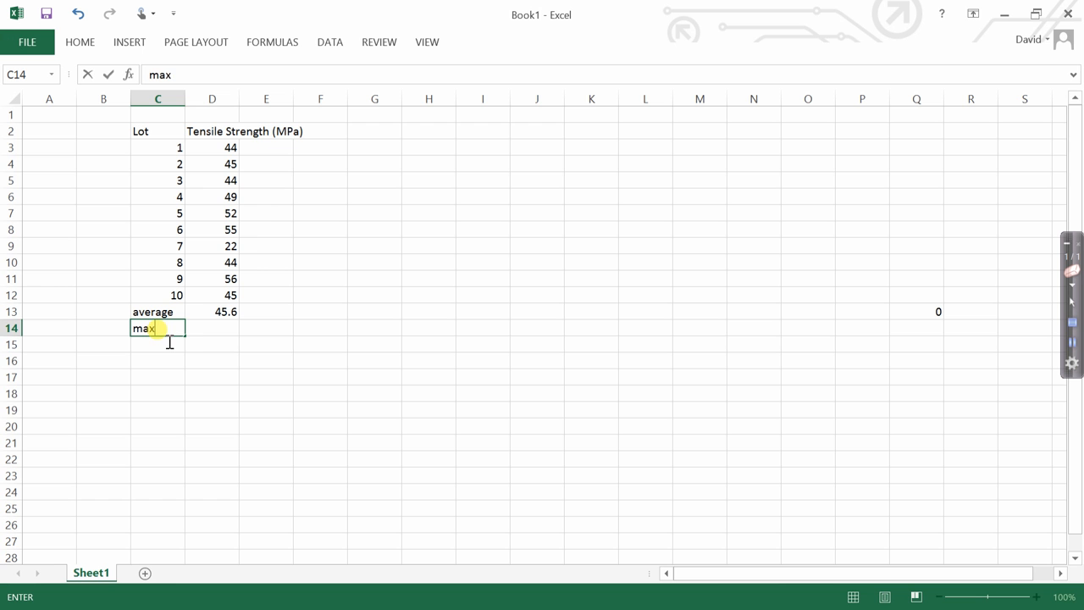
{"action": "left_click", "coordinate": [215, 334]}
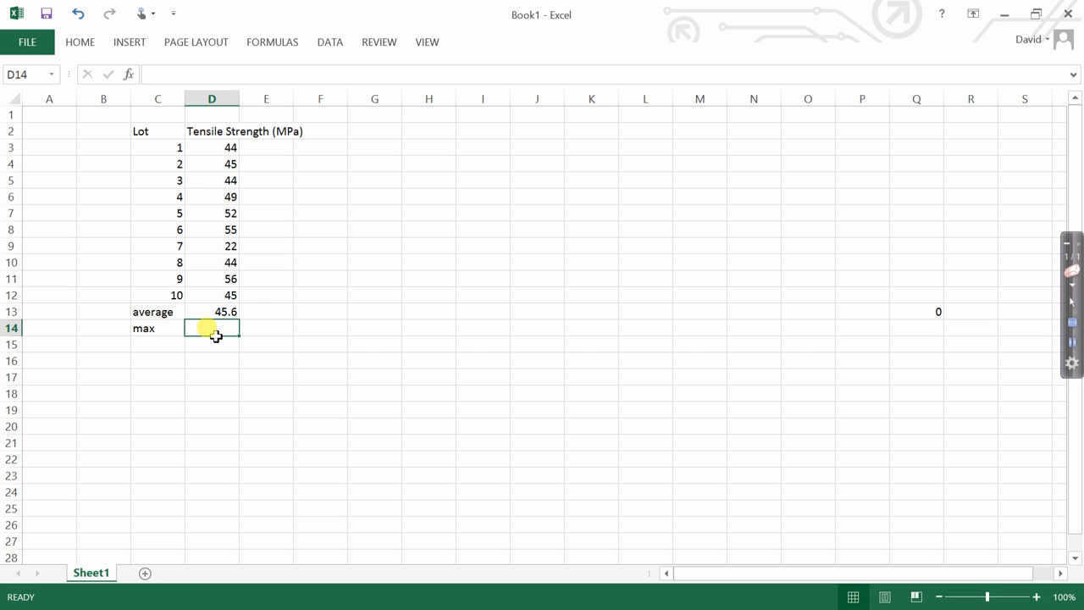
{"action": "type", "text": "=ma"}
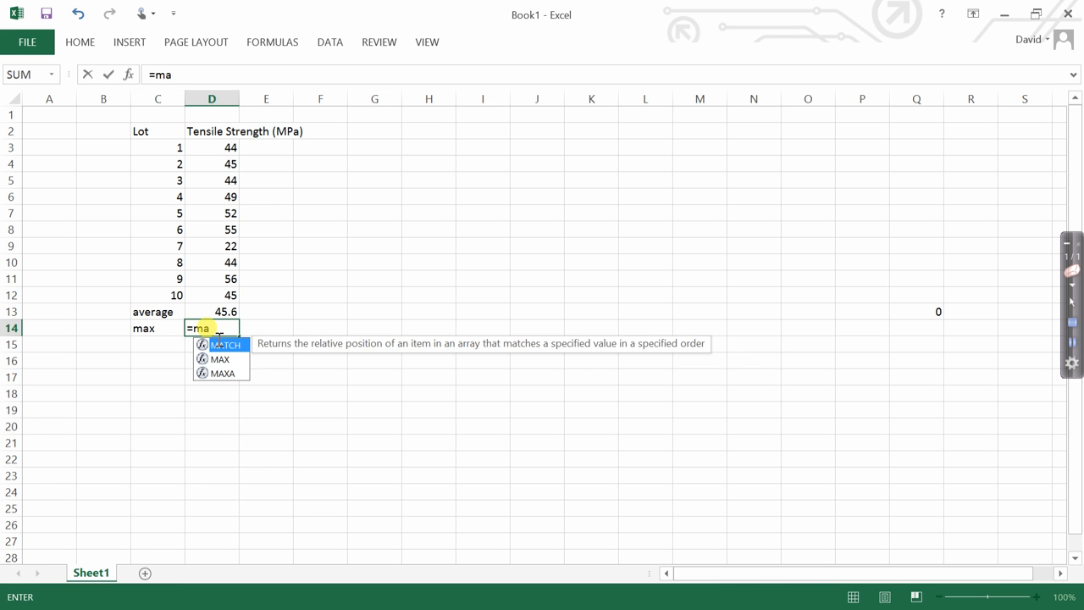
{"action": "type", "text": "x("}
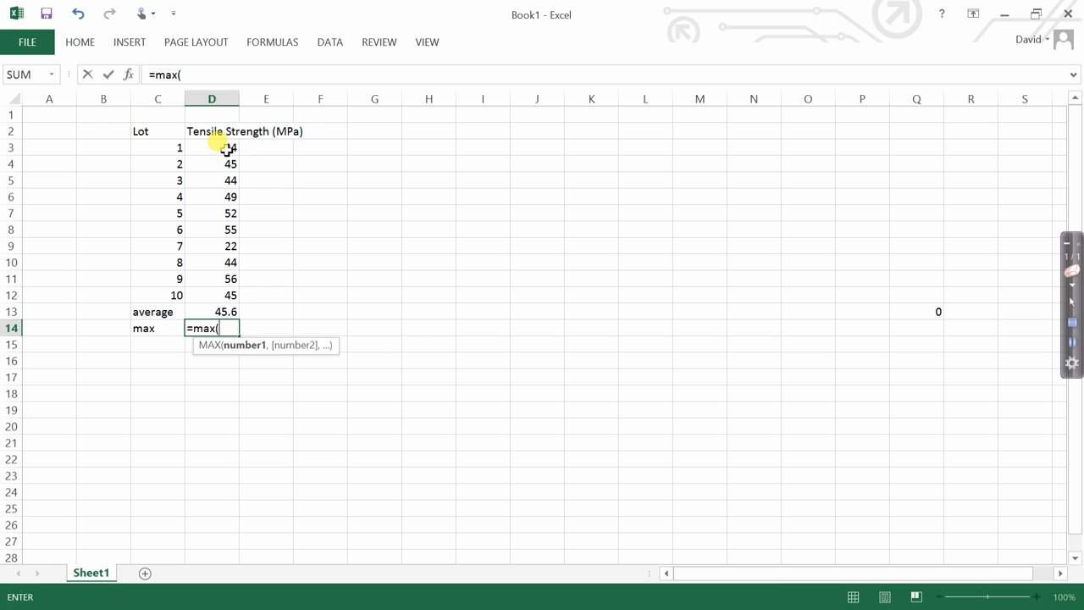
{"action": "left_click_drag", "start_coordinate": [227, 149], "coordinate": [227, 301]}
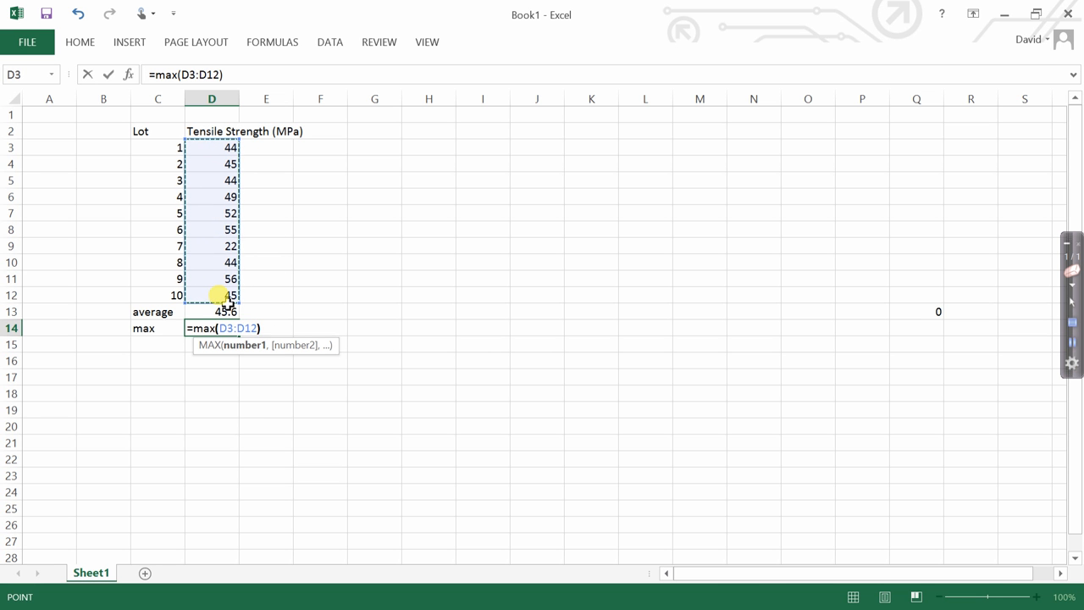
{"action": "type", "text": ")"}
{"action": "key", "text": "Return"}
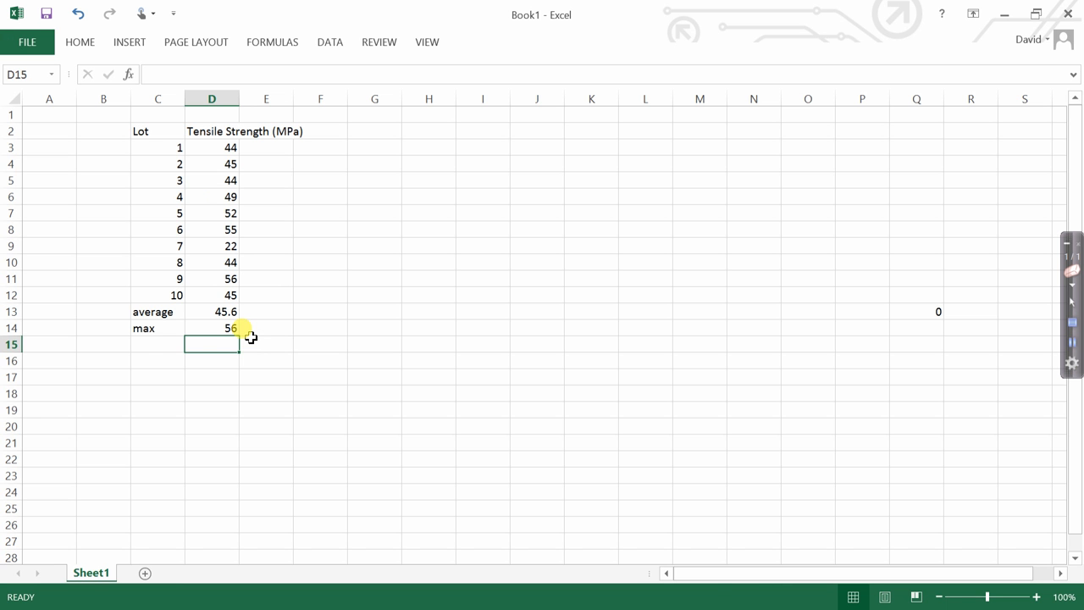
Label cell C15 "min" and calculate the minimum of the tensile strengths D3:D12 in D15.
{"action": "left_click", "coordinate": [161, 352]}
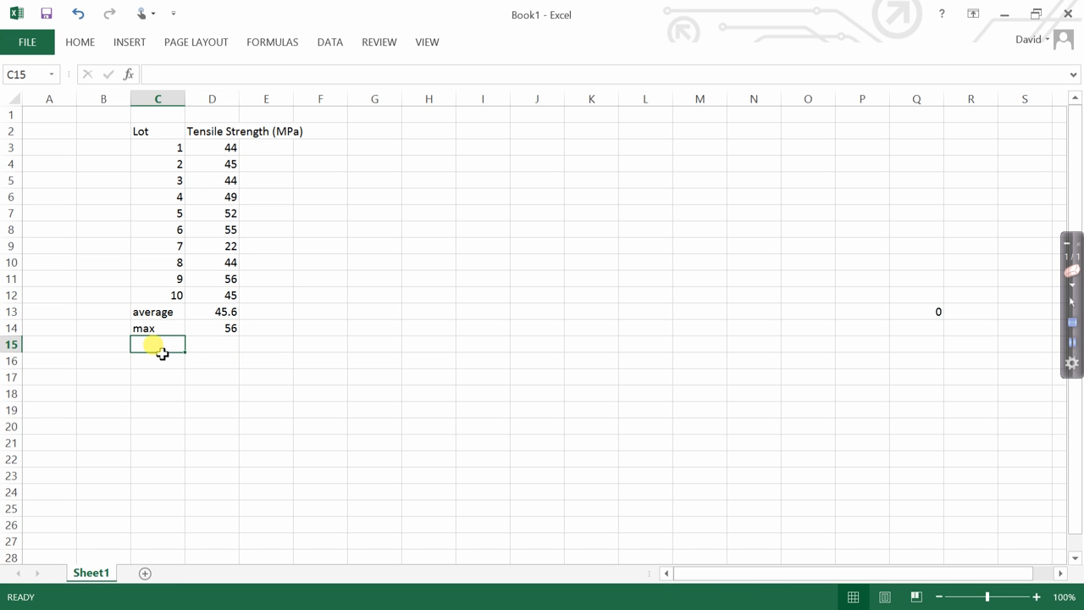
{"action": "type", "text": "min"}
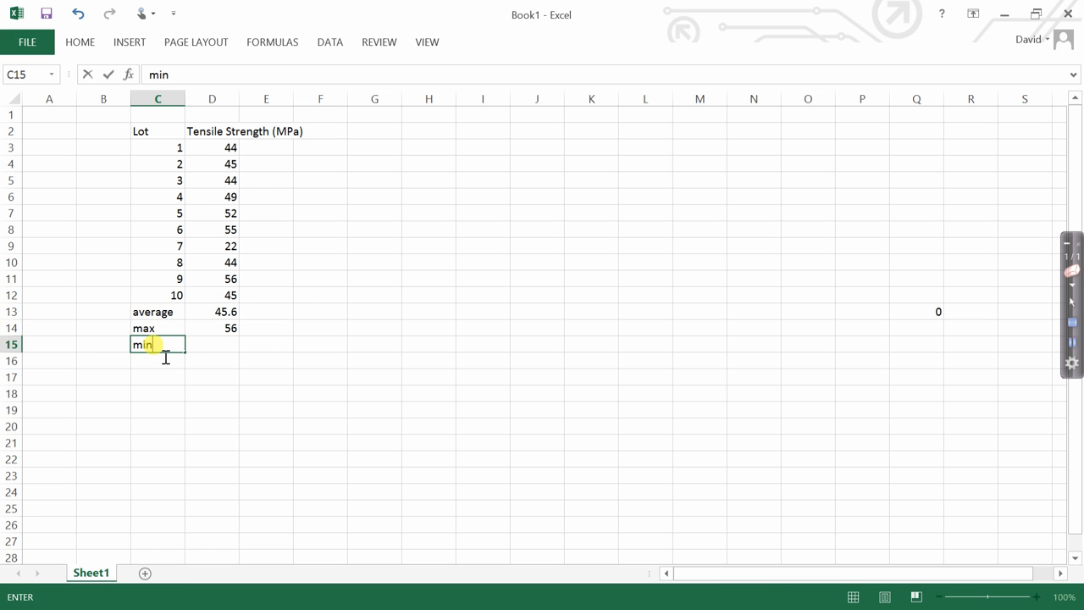
{"action": "key", "text": "Tab"}
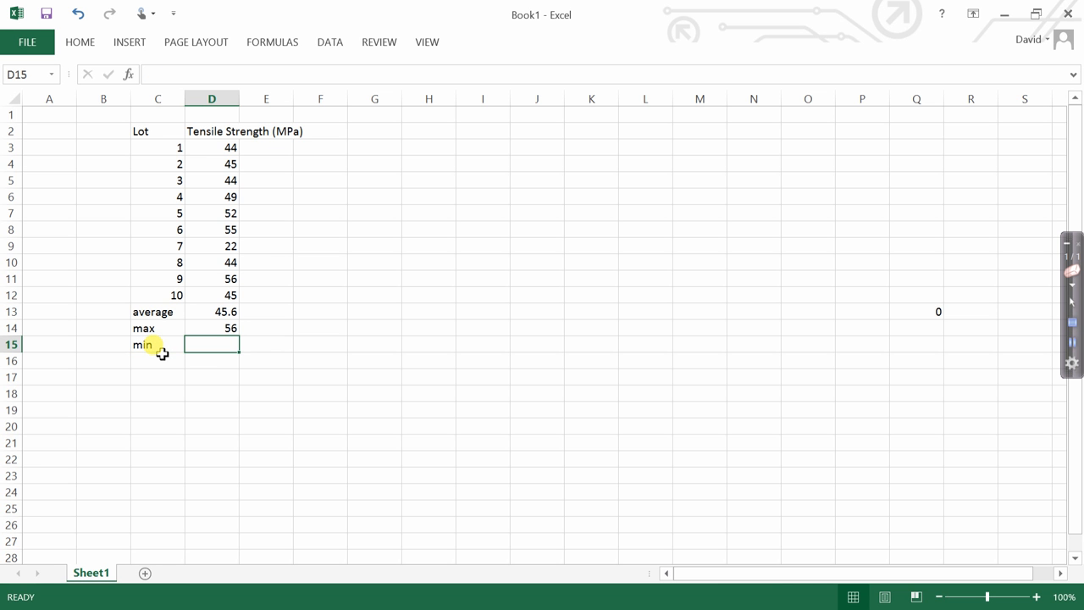
{"action": "type", "text": "="}
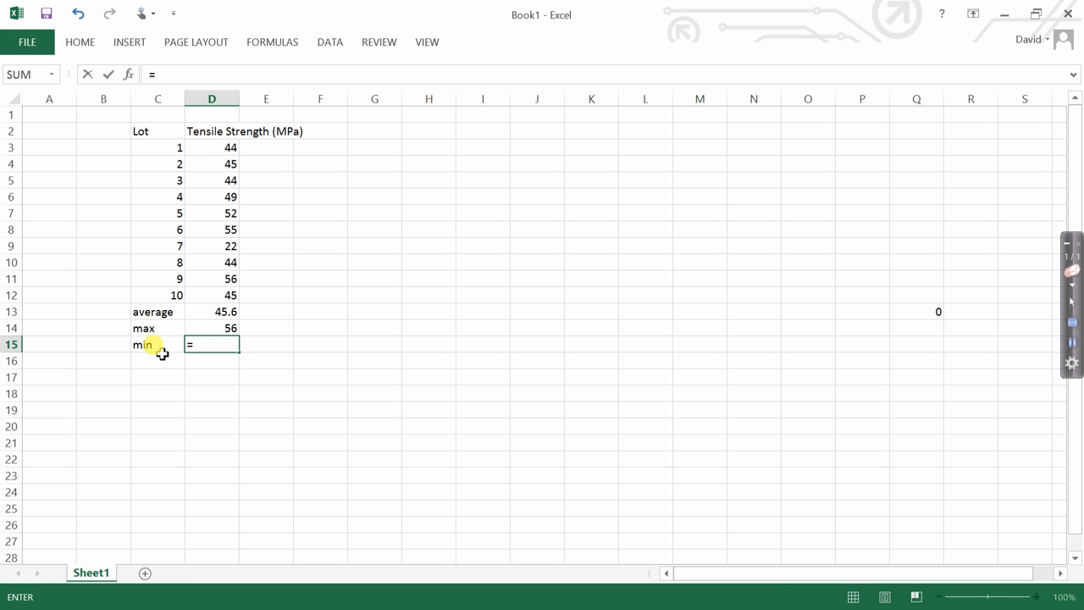
{"action": "type", "text": "min"}
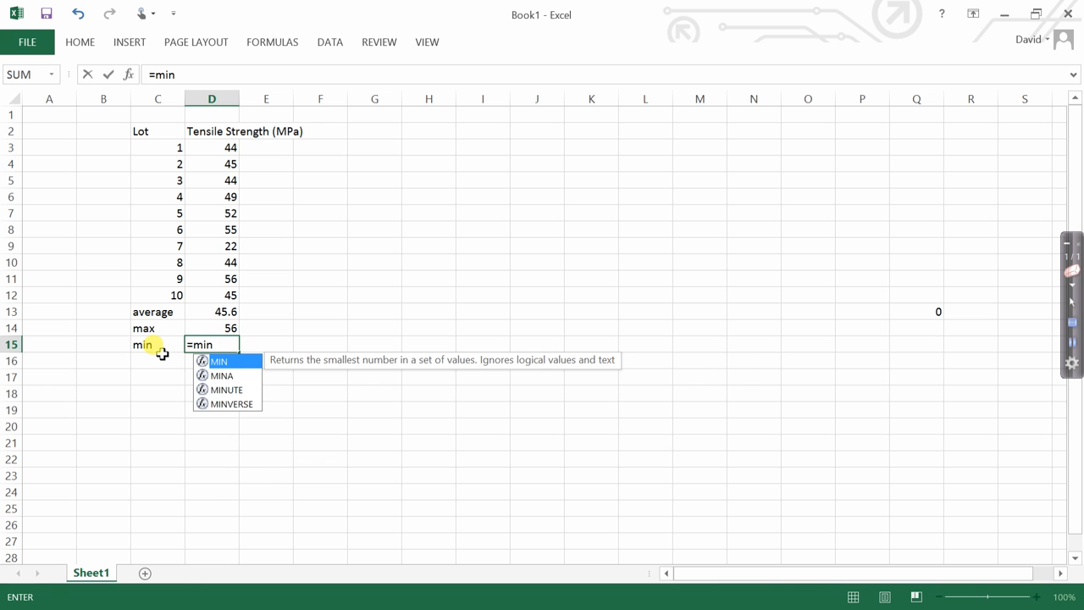
{"action": "type", "text": "("}
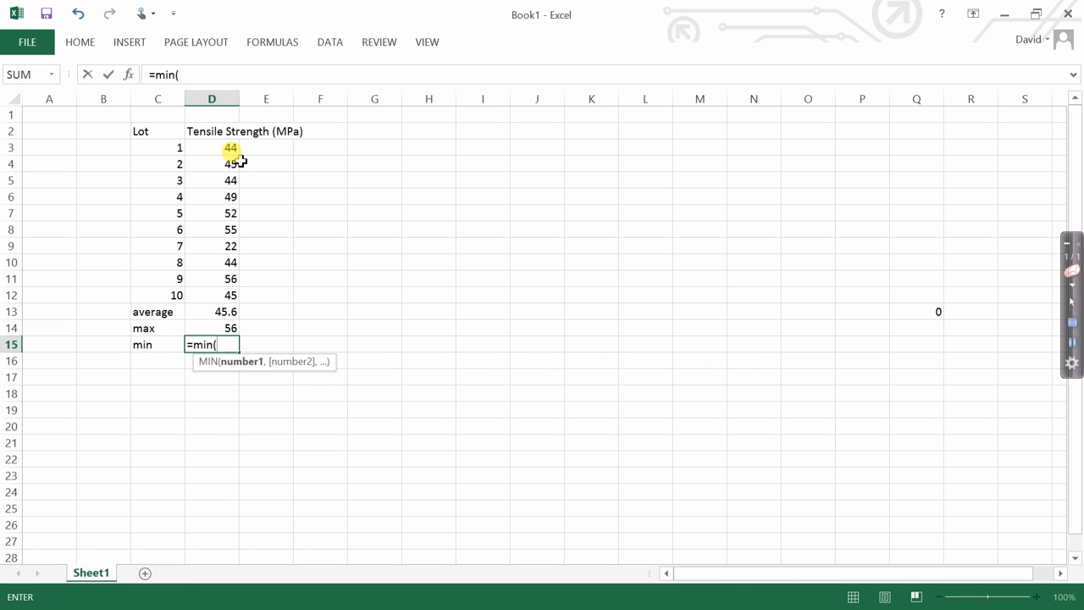
{"action": "left_click_drag", "start_coordinate": [234, 150], "coordinate": [240, 297]}
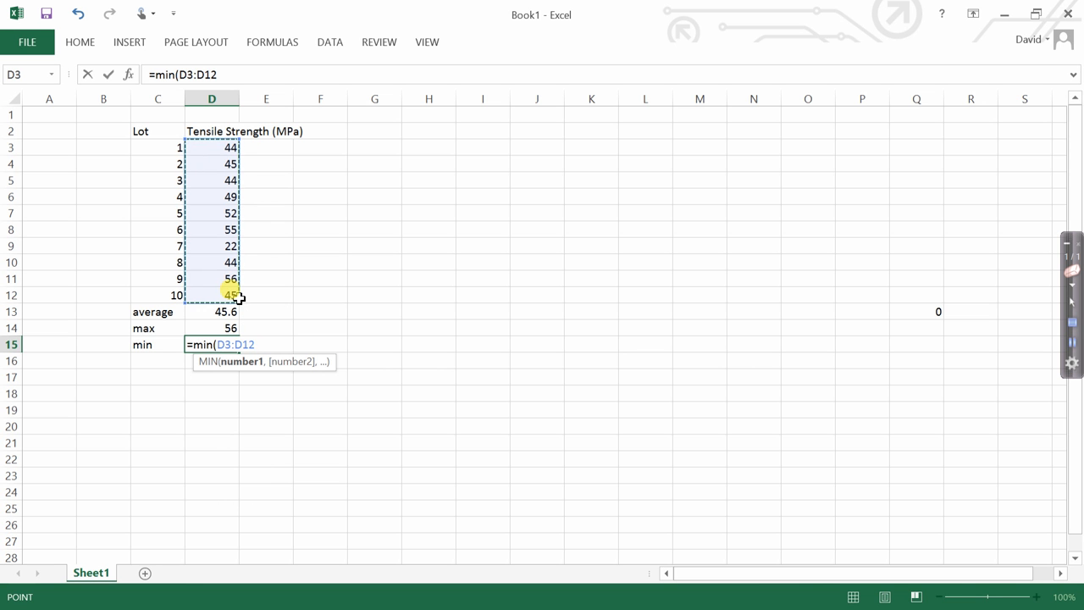
{"action": "type", "text": ")"}
{"action": "key", "text": "Return"}
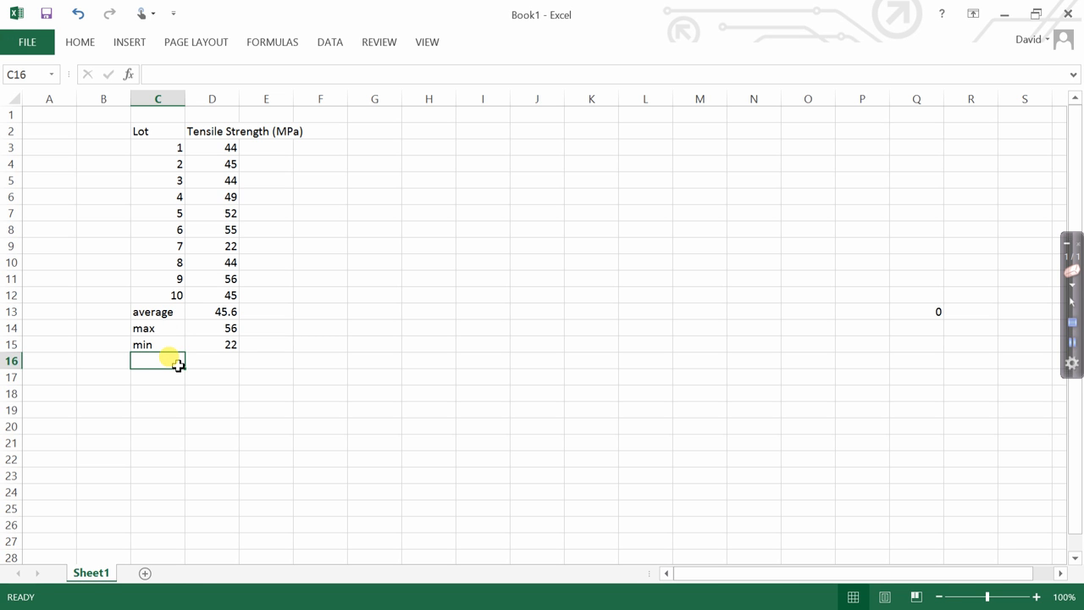
Label cell C16 "Range" and calculate the range in D16 as max minus min with =(D14-D15).
{"action": "type", "text": "nge"}
{"action": "key", "text": "BackSpace"}
{"action": "key", "text": "BackSpace"}
{"action": "key", "text": "BackSpace"}
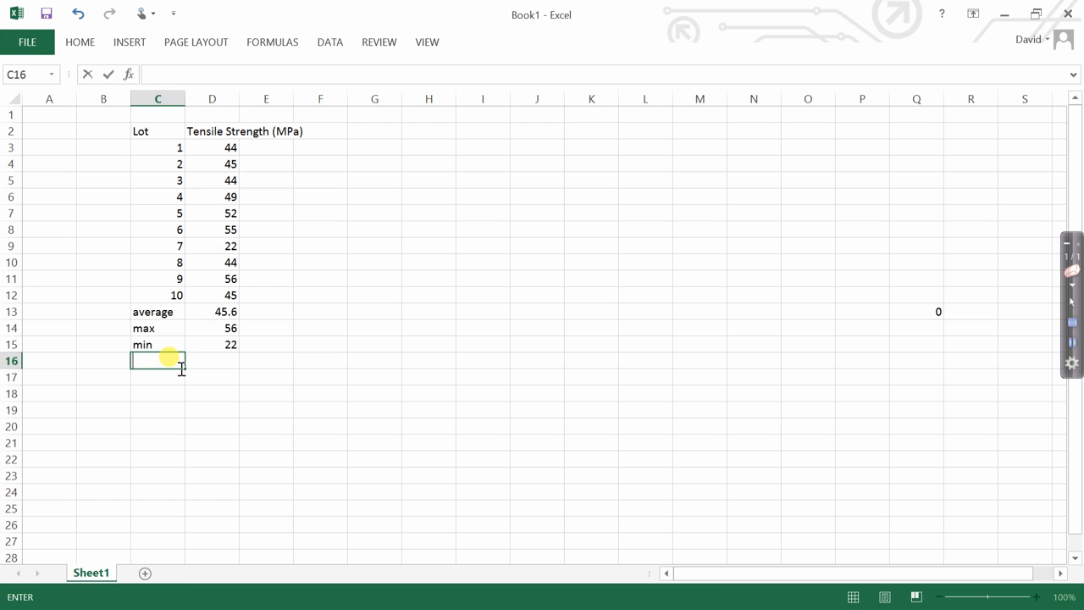
{"action": "type", "text": "Range"}
{"action": "left_click", "coordinate": [206, 362]}
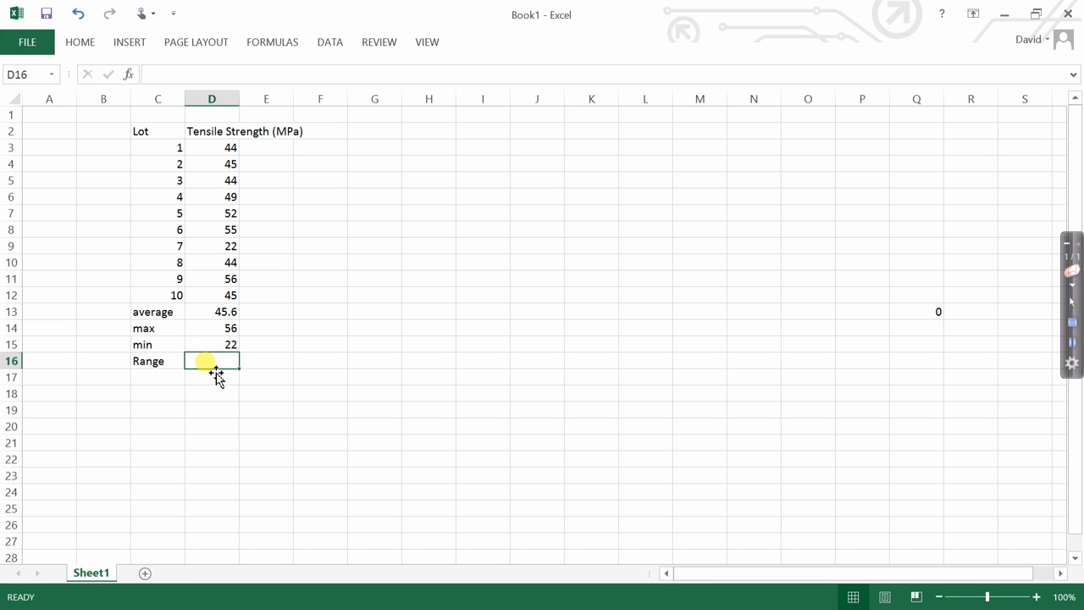
{"action": "type", "text": "="}
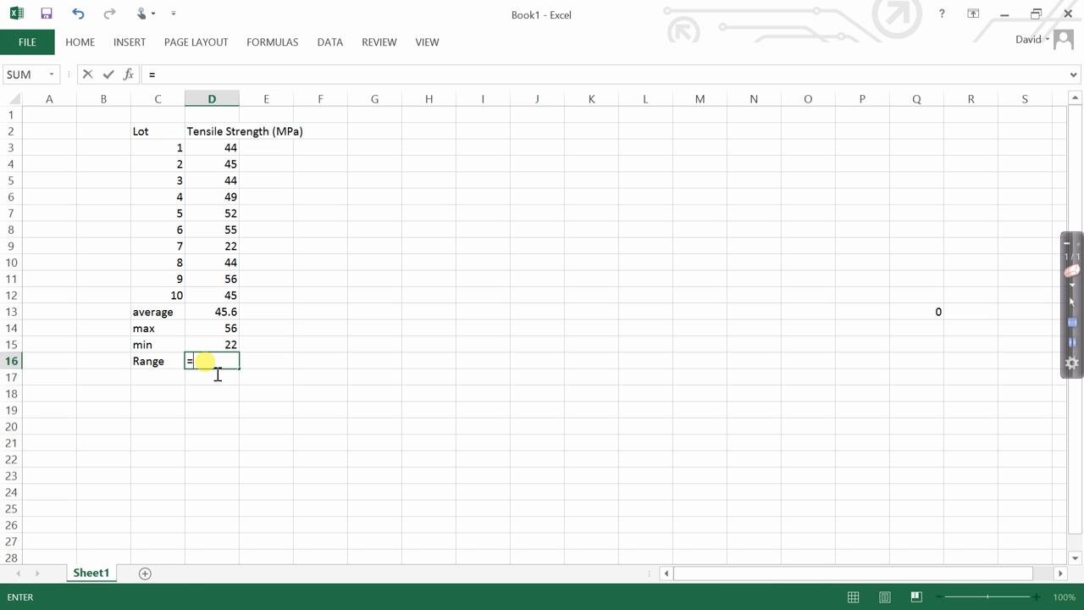
{"action": "type", "text": "("}
{"action": "left_click", "coordinate": [227, 332]}
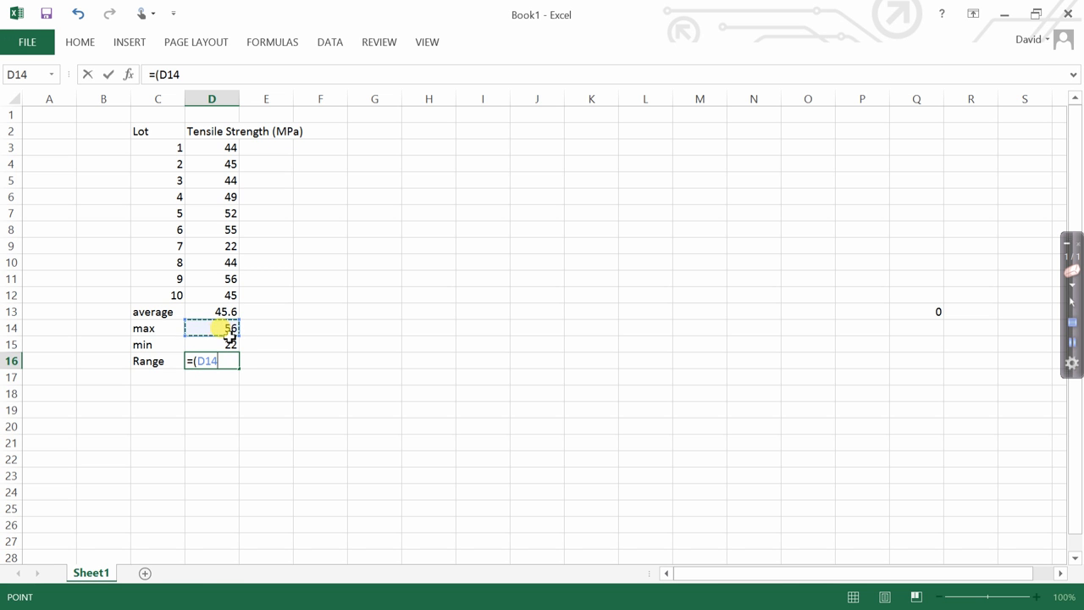
{"action": "type", "text": "-"}
{"action": "left_click", "coordinate": [228, 347]}
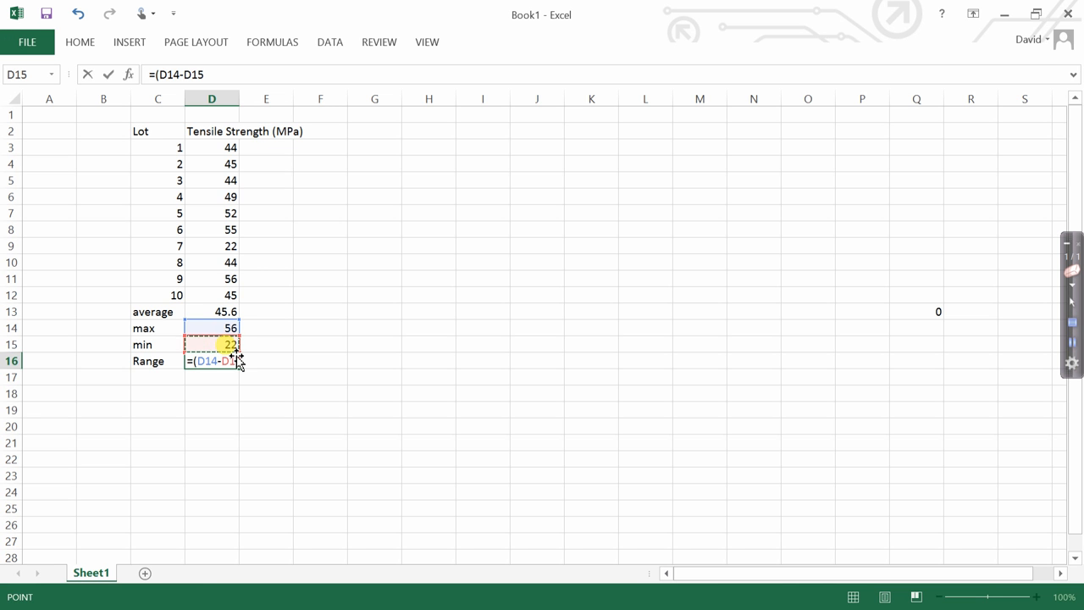
{"action": "type", "text": ")"}
{"action": "key", "text": "Return"}
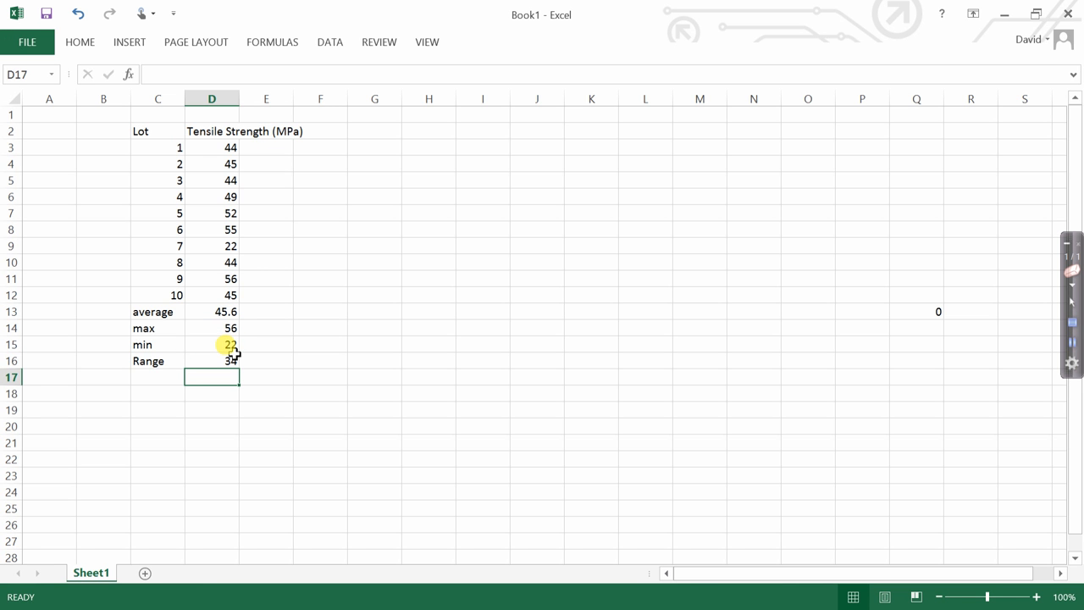
Label cell C17 "StdDev" and calculate the standard deviation of the tensile strengths D3:D12 in D17 with the STDEV function.
{"action": "left_click", "coordinate": [158, 379]}
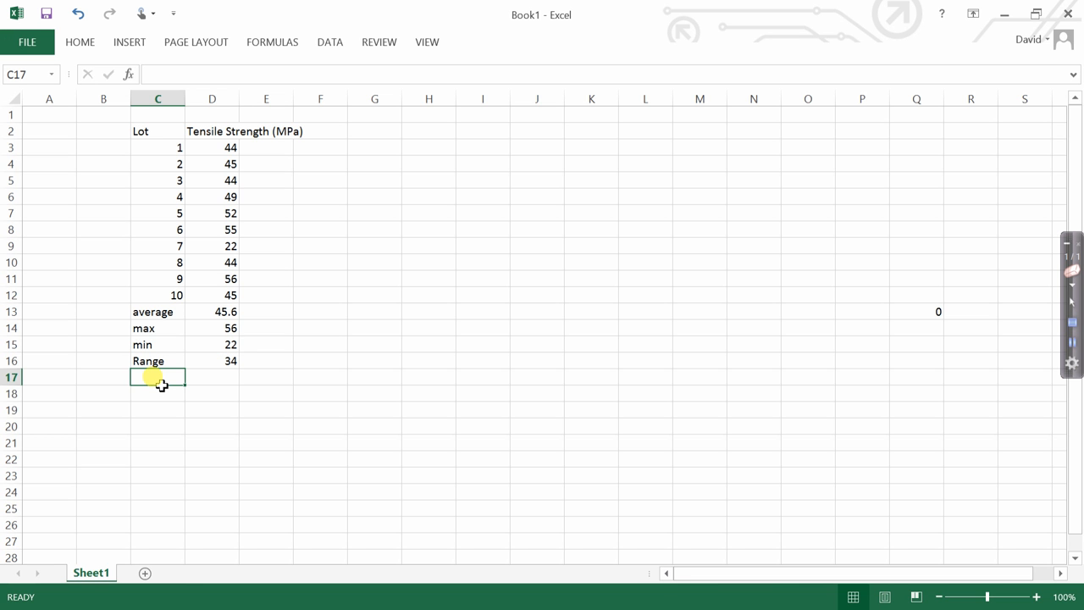
{"action": "type", "text": "S"}
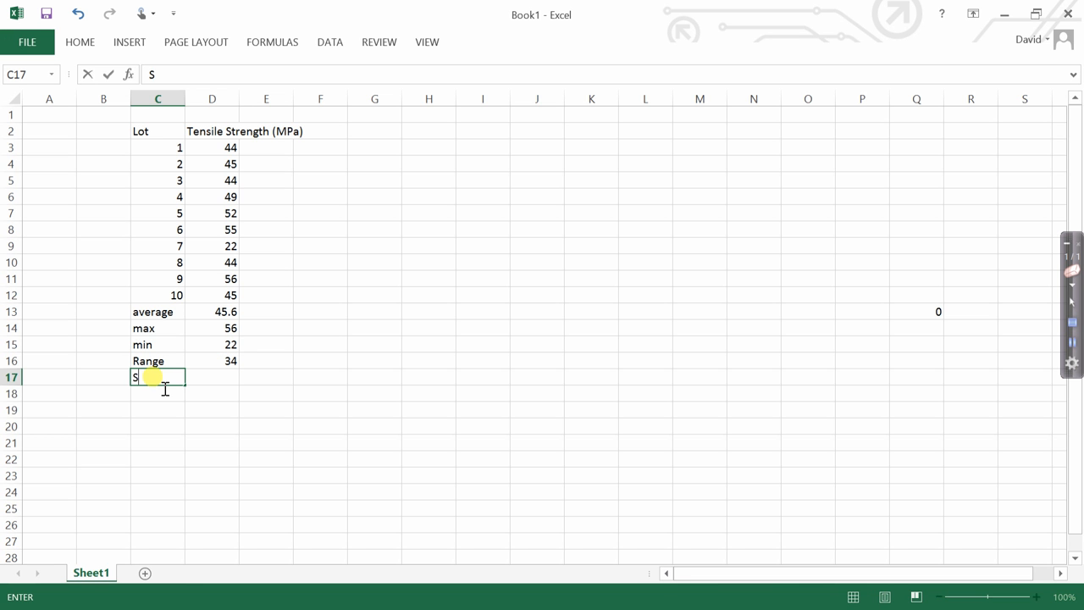
{"action": "type", "text": "tdDev"}
{"action": "left_click", "coordinate": [217, 382]}
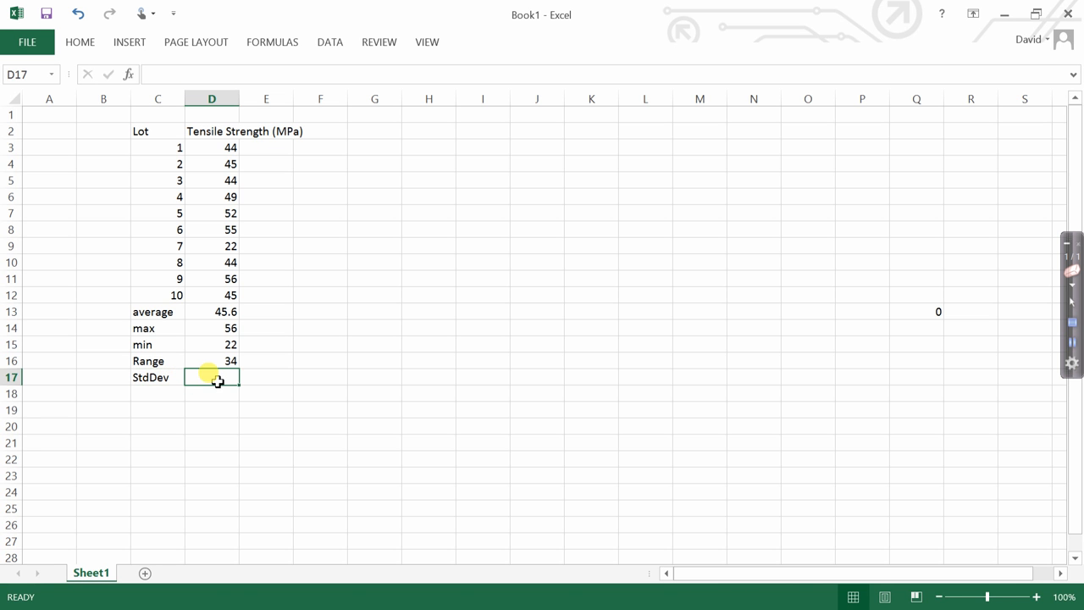
{"action": "type", "text": "="}
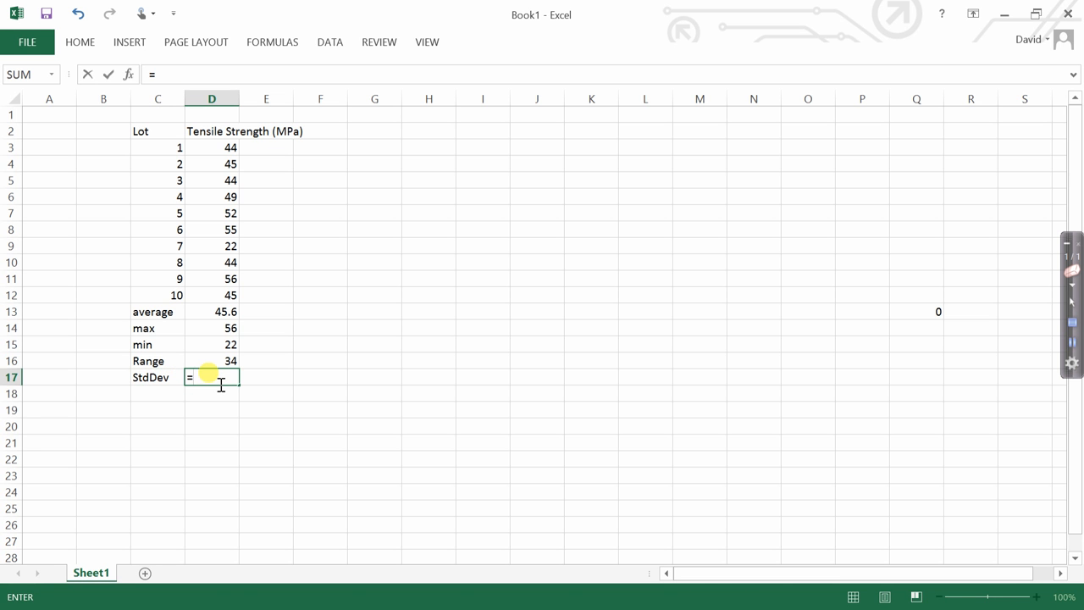
{"action": "type", "text": "Stde"}
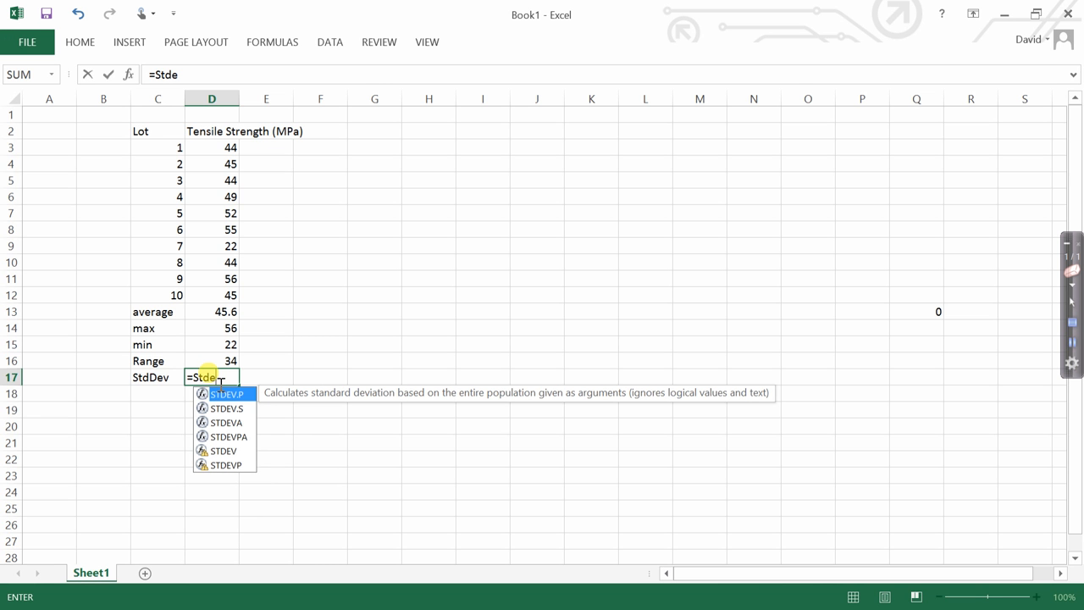
{"action": "type", "text": "v("}
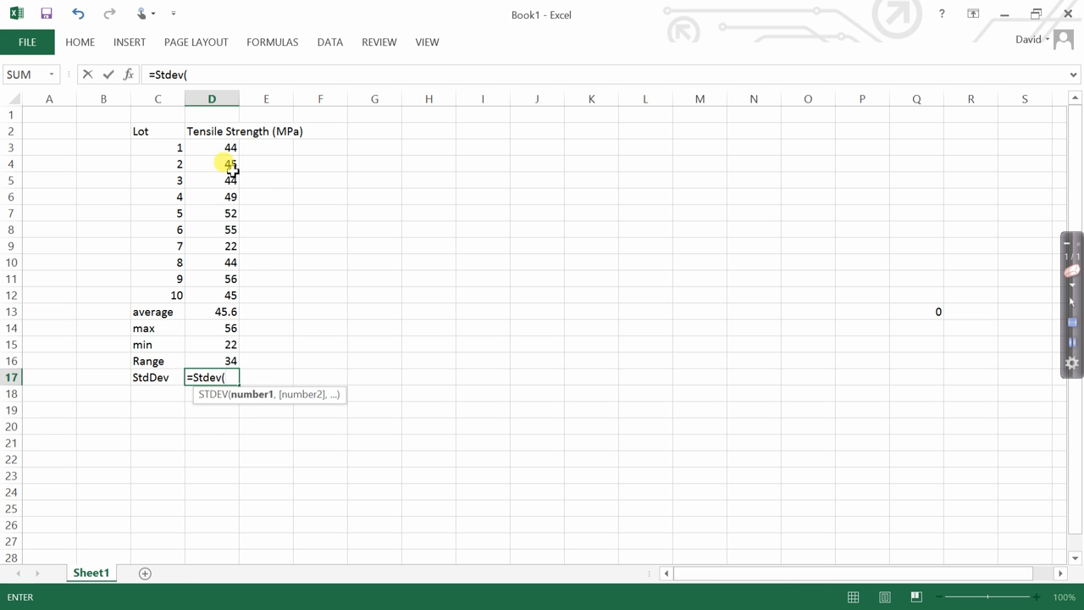
{"action": "left_click_drag", "start_coordinate": [231, 150], "coordinate": [241, 300]}
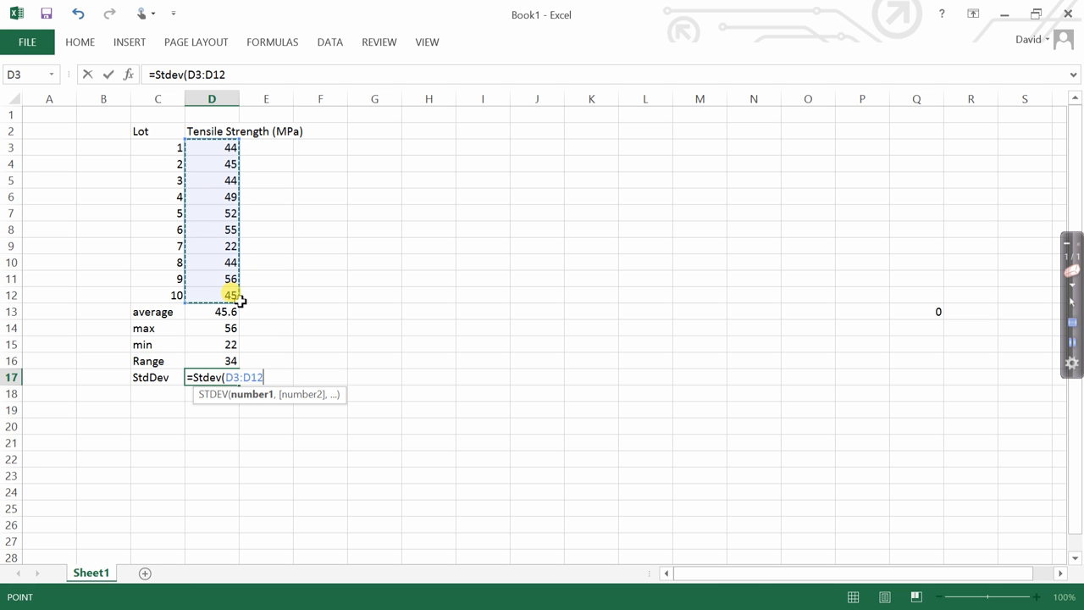
{"action": "key", "text": "Return"}
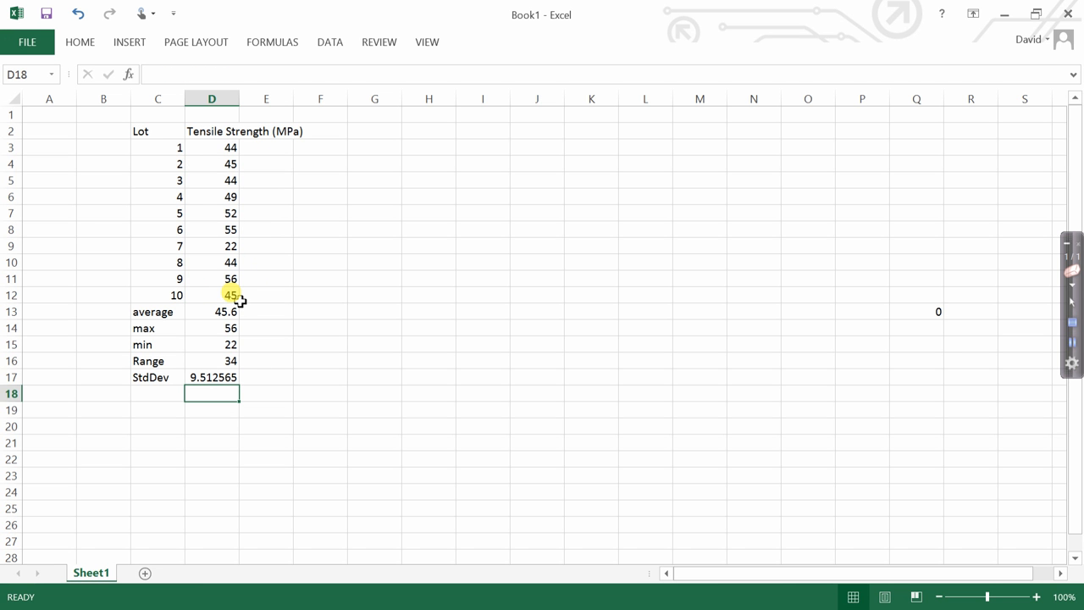
Label cell C18 "COV" and calculate the coefficient of variation in D18 as standard deviation divided by average with =(D17/D13).
{"action": "left_click", "coordinate": [161, 398]}
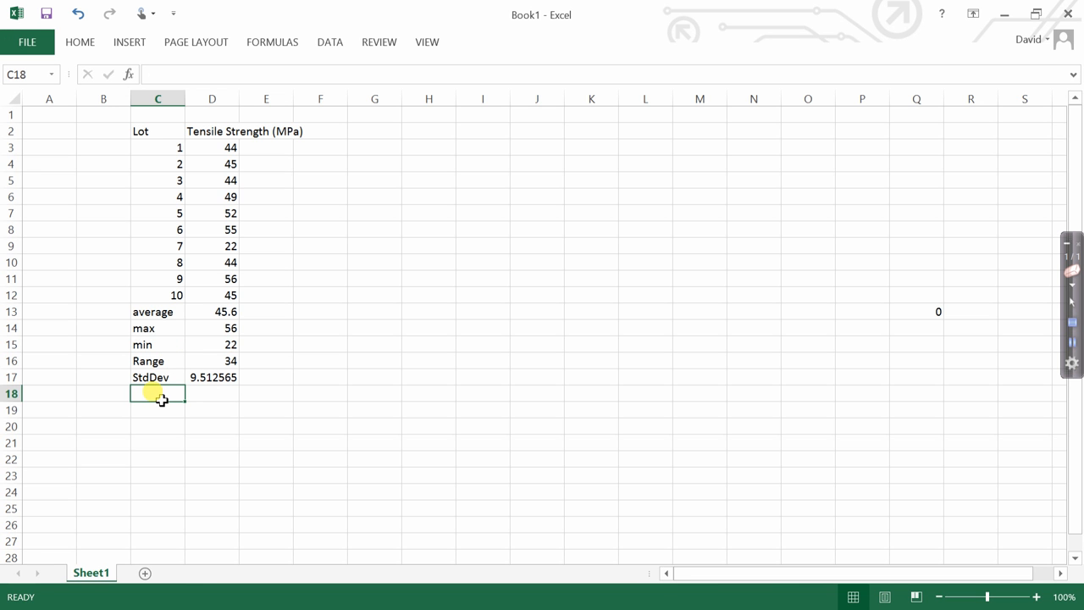
{"action": "type", "text": "COV"}
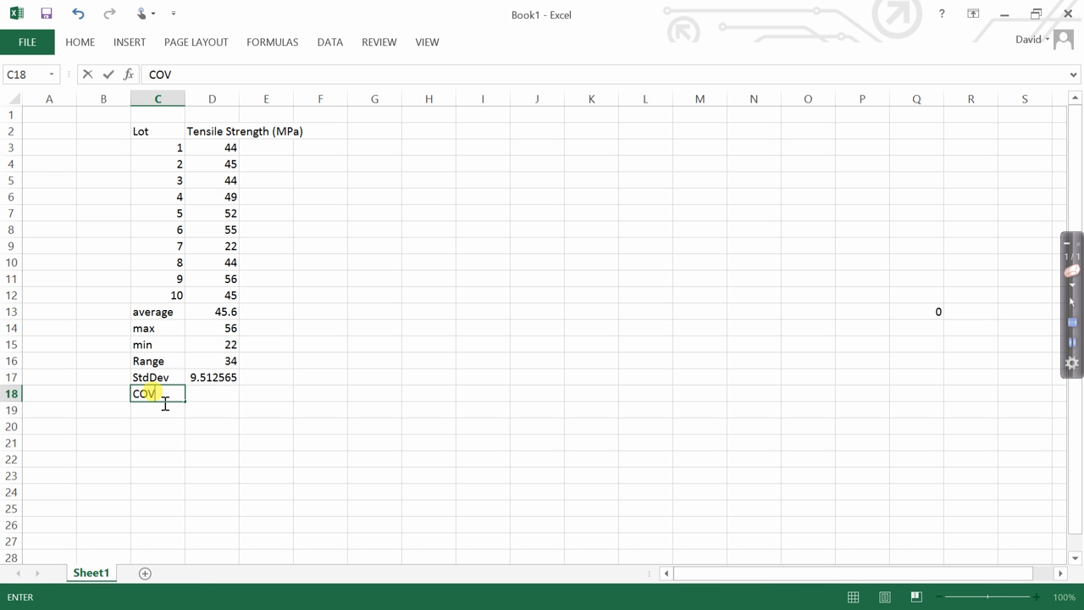
{"action": "key", "text": "Tab"}
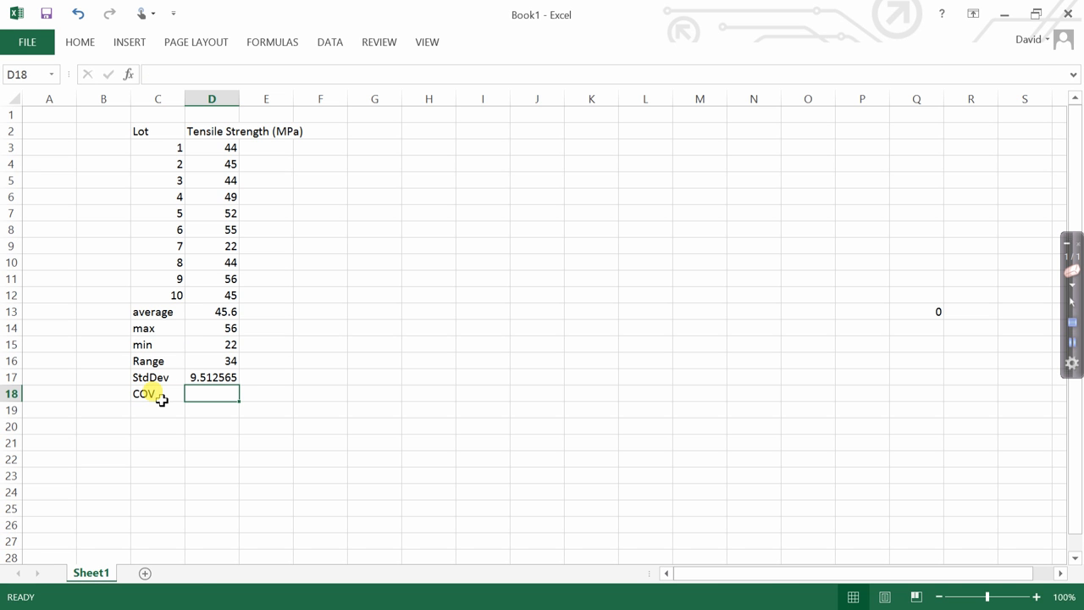
{"action": "type", "text": "="}
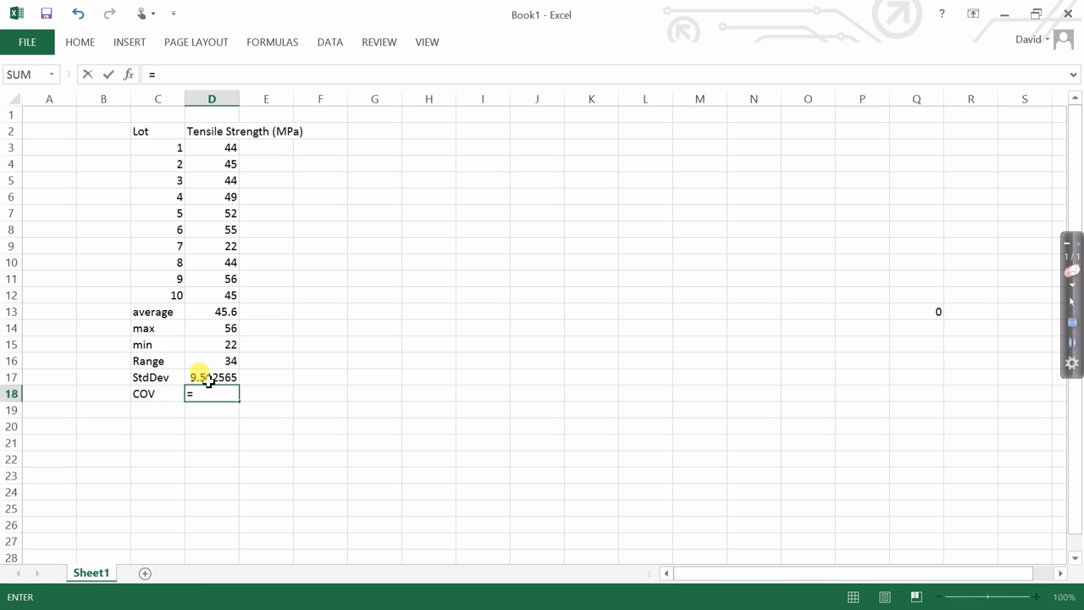
{"action": "type", "text": "("}
{"action": "left_click", "coordinate": [208, 381]}
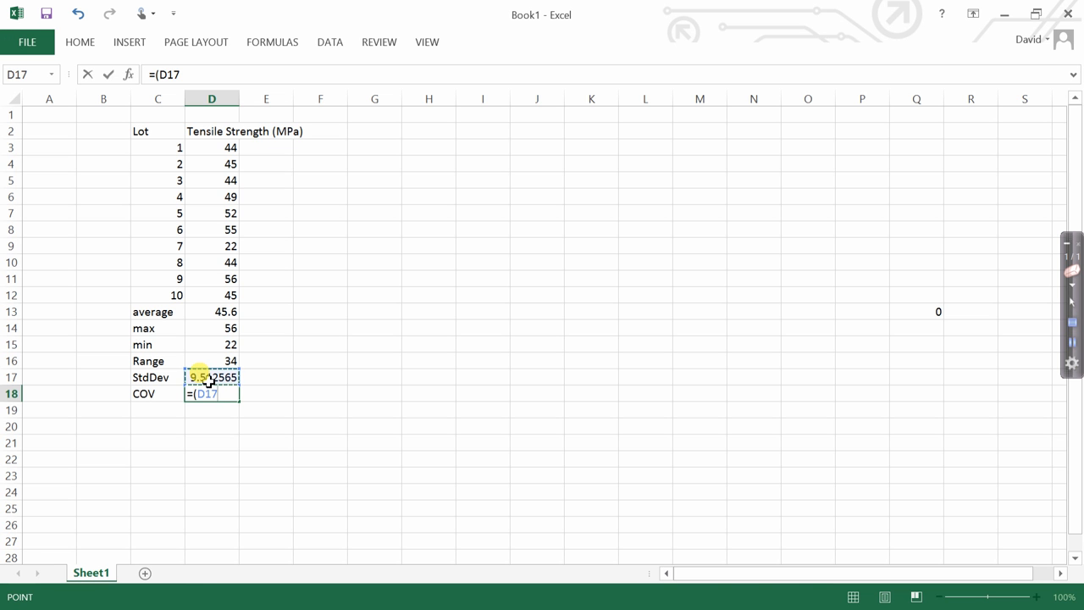
{"action": "type", "text": "/"}
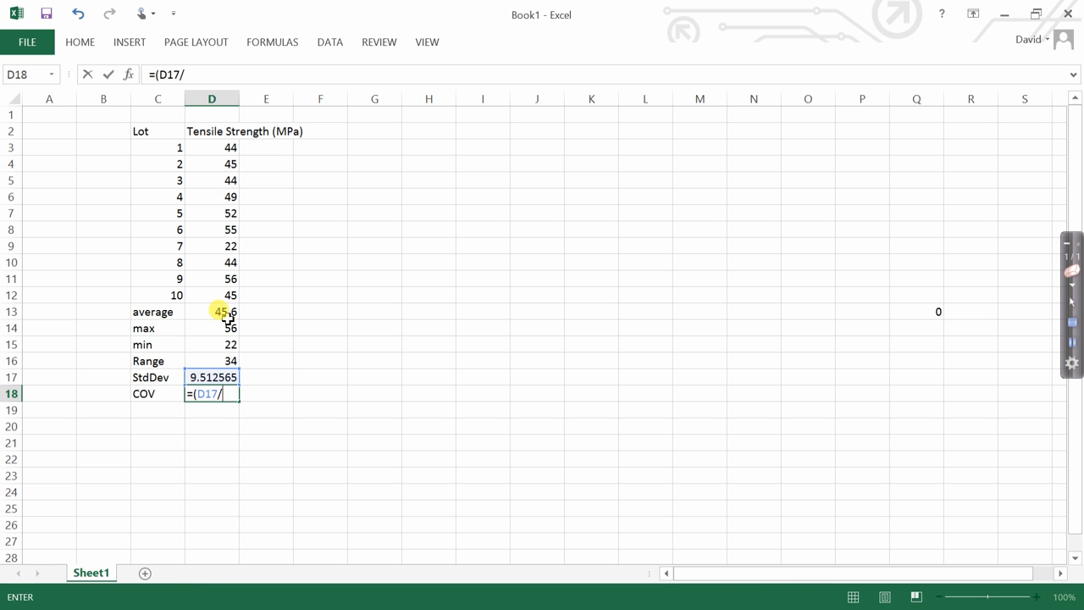
{"action": "left_click", "coordinate": [227, 317]}
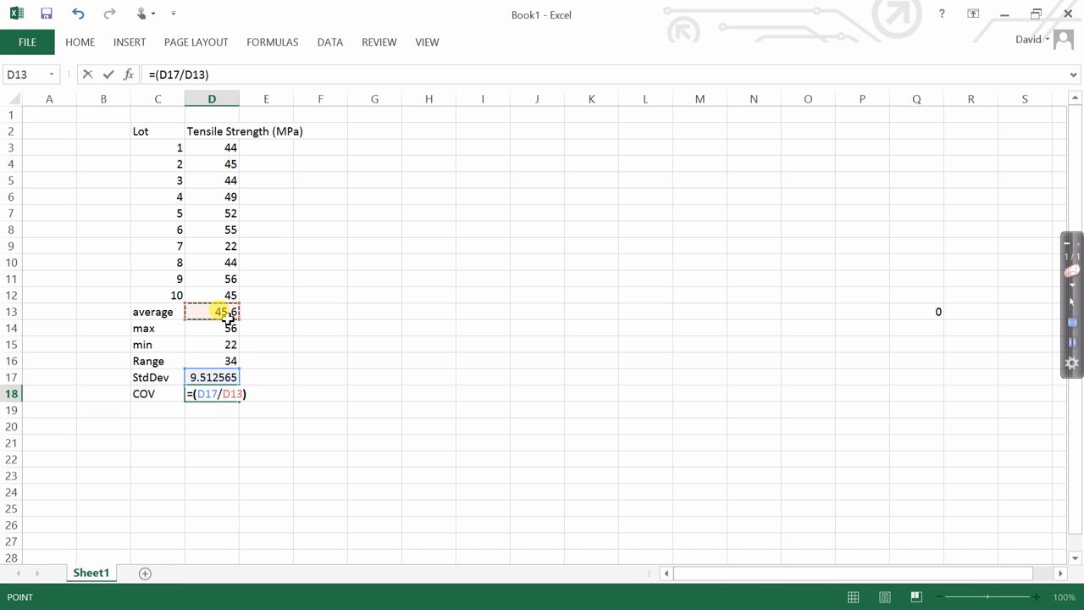
{"action": "key", "text": "Return"}
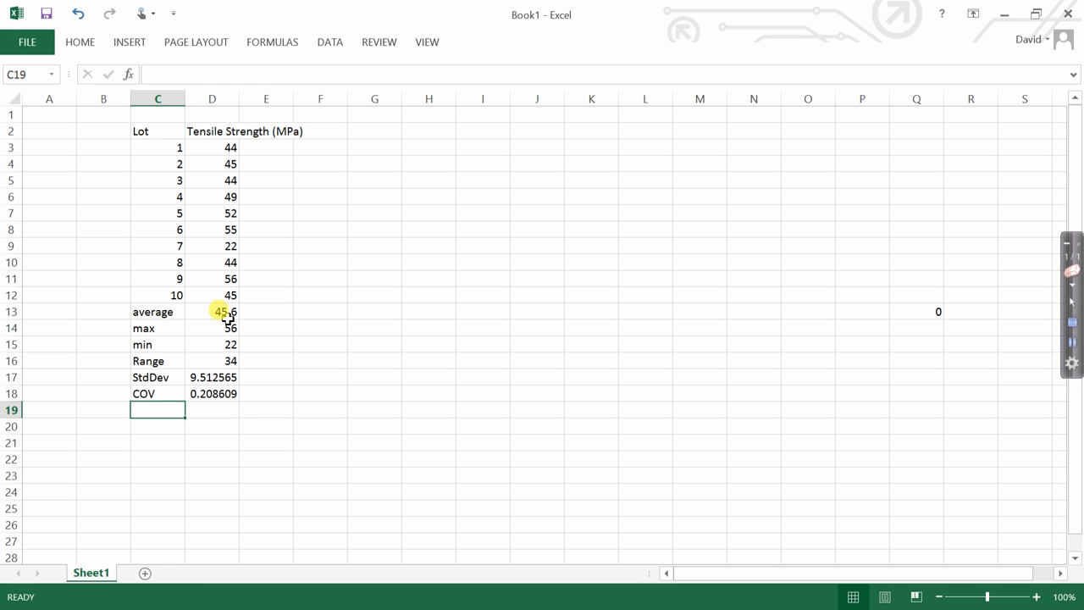
Enter the author's contact e-mail address in cell G11.
{"action": "left_click", "coordinate": [364, 279]}
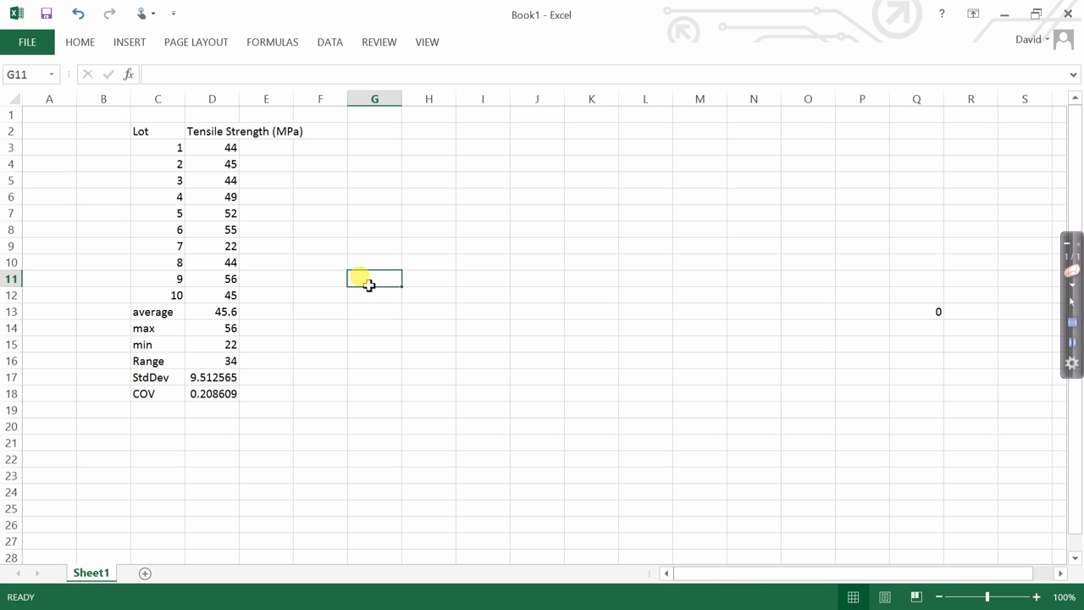
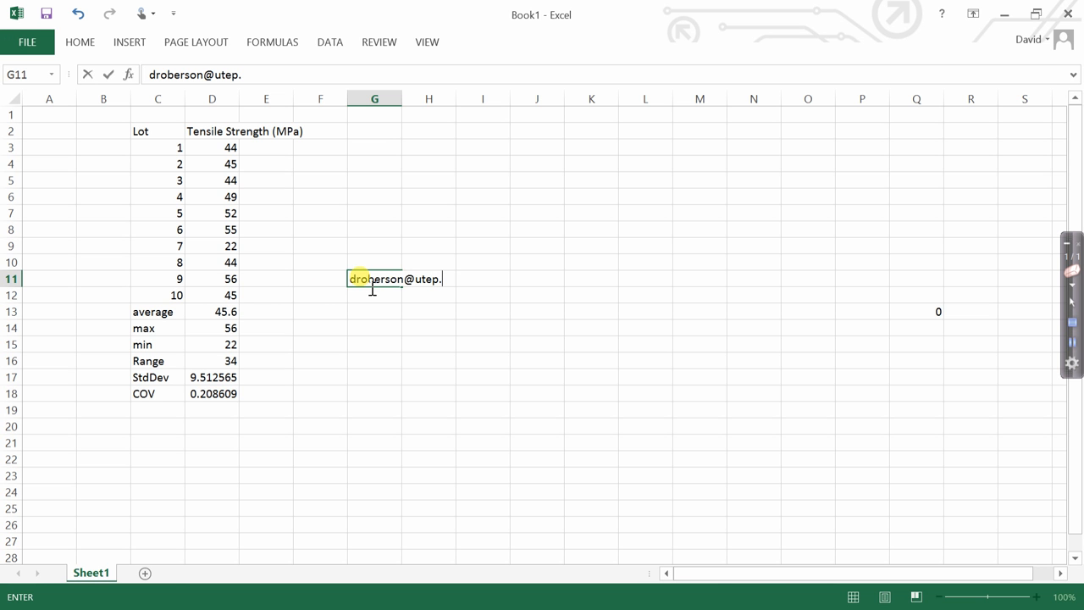